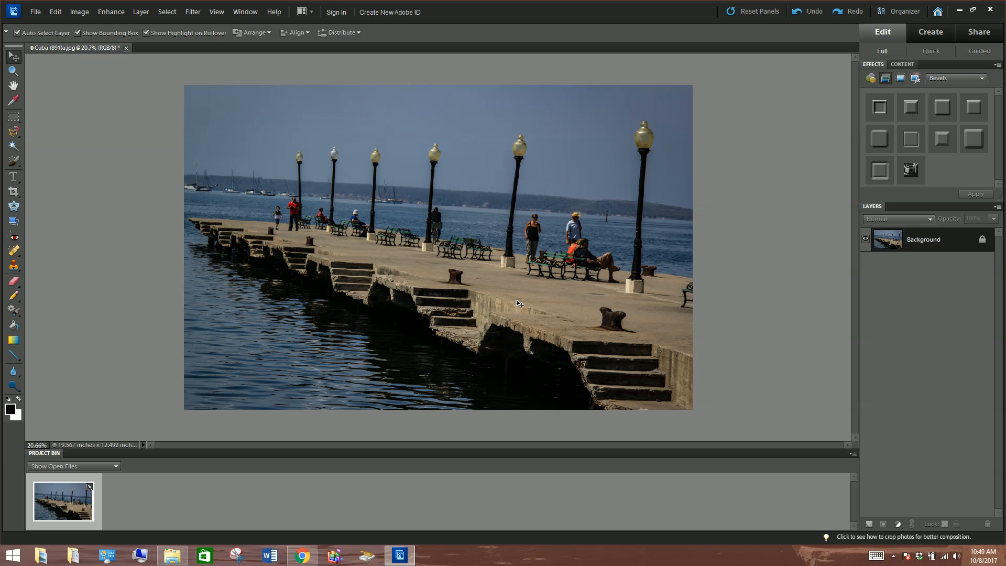
Open the Levels adjustment for the pier photo and move its dialog clear of the image.
key("ctrl+l")
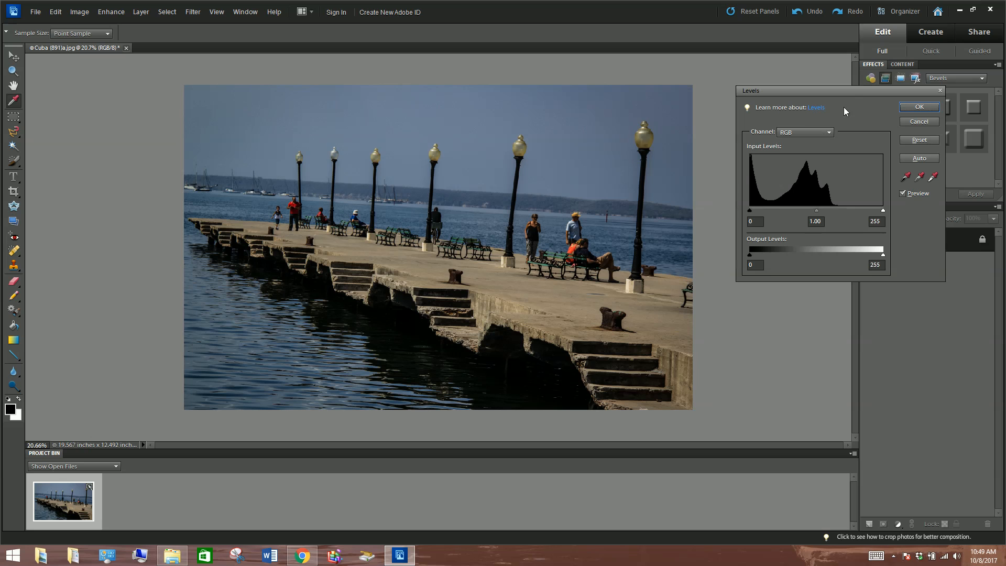
left_click_drag(847, 93, 450, 148)
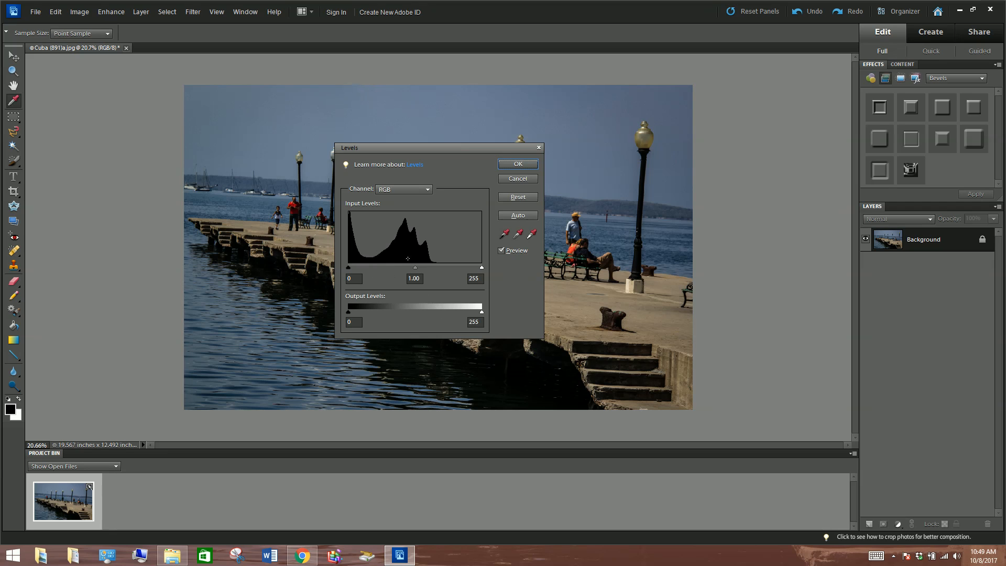
left_click(431, 152)
left_click_drag(431, 152, 823, 124)
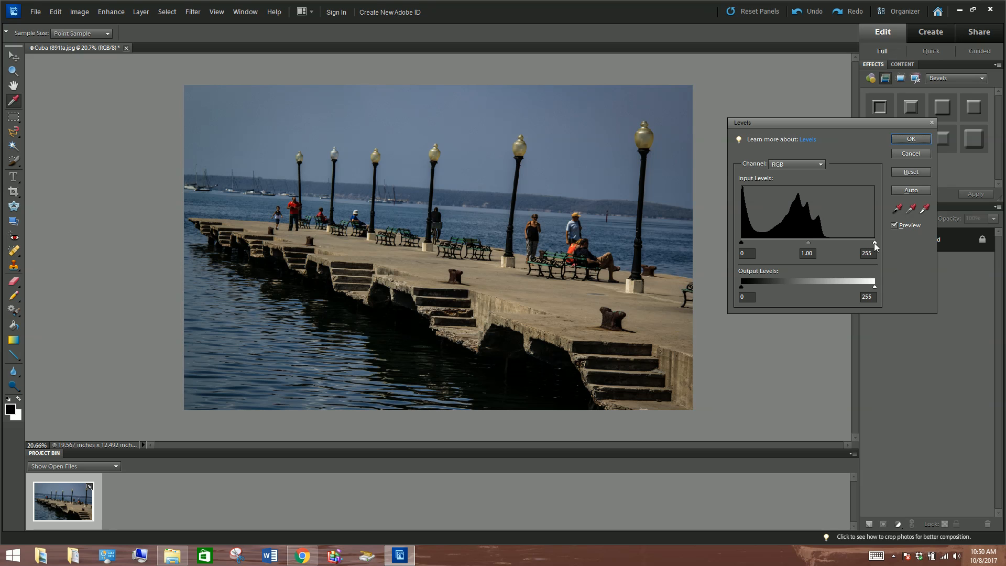
Try different highlight input levels, going down to 126 and settling at 163 where the histogram data ends.
left_click_drag(874, 243, 825, 244)
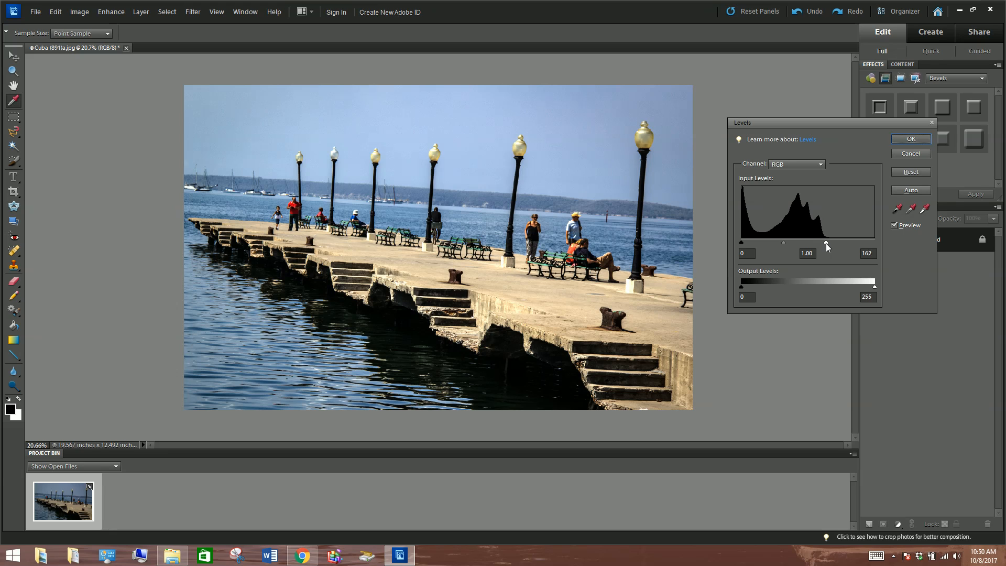
left_click_drag(826, 243, 828, 243)
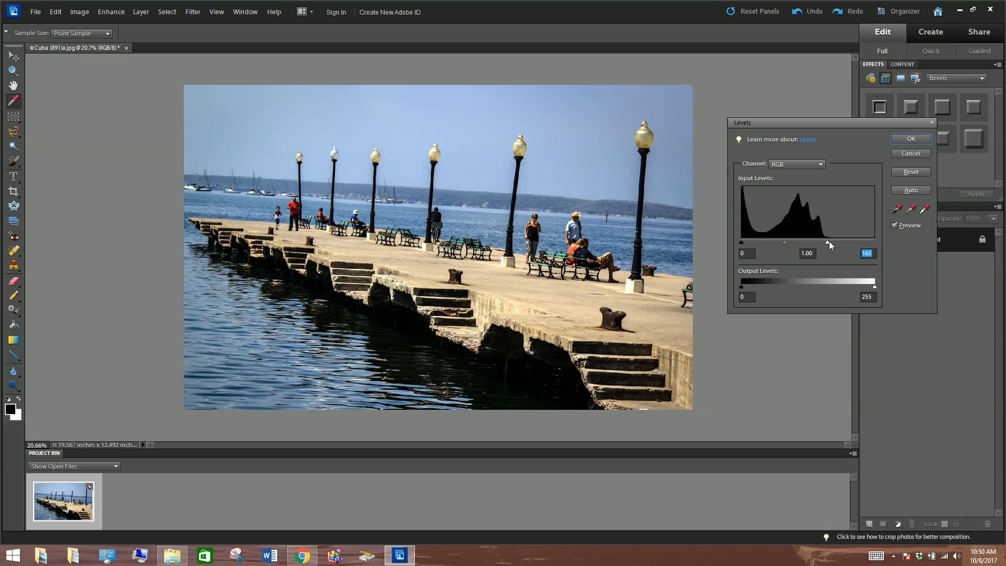
left_click_drag(827, 244, 808, 248)
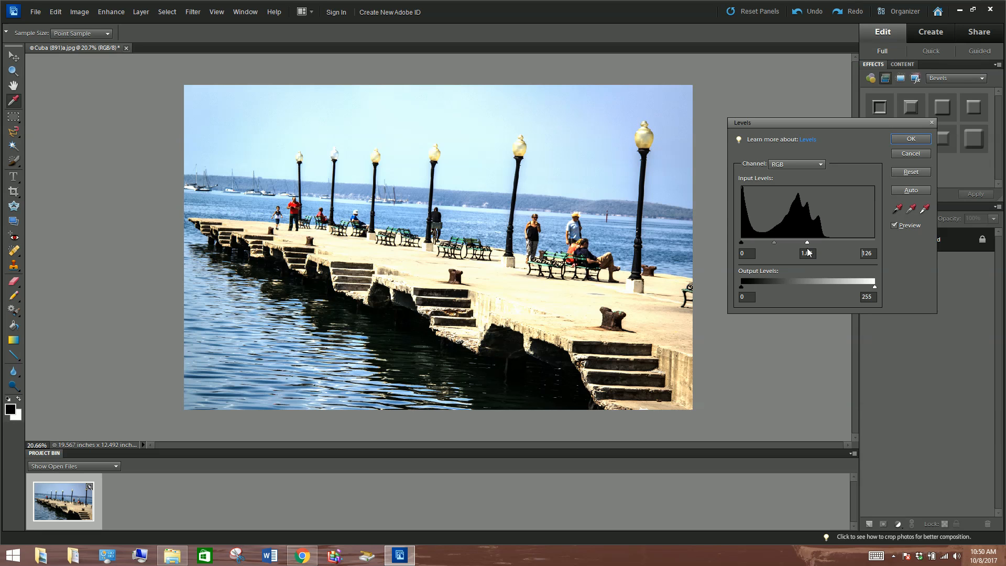
left_click_drag(809, 253, 826, 244)
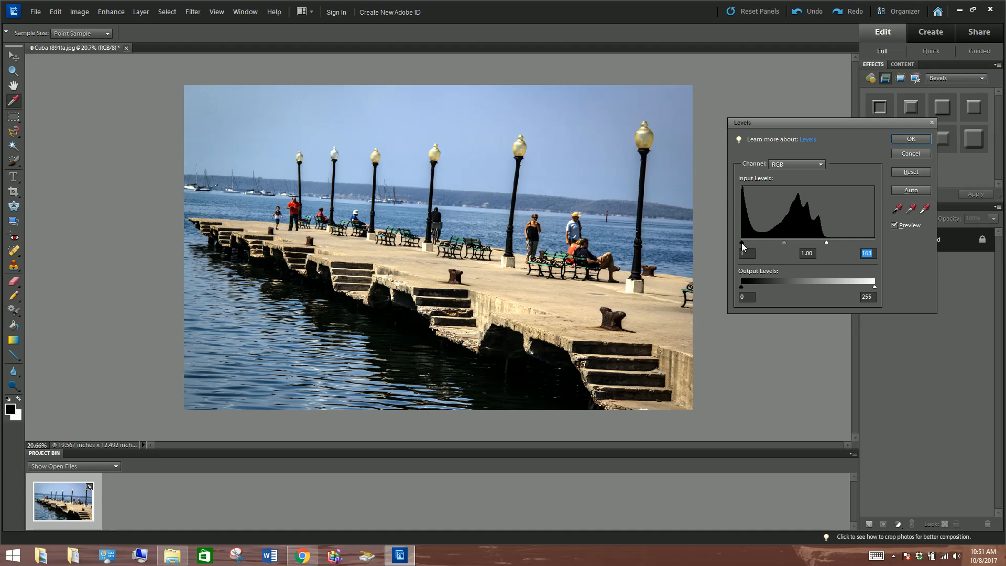
Try raising the shadow input level to 29, and return it to 0.
mouse_move(742, 244)
left_mouse_down()
mouse_move(759, 251)
mouse_move(748, 246)
mouse_move(756, 241)
left_mouse_up()
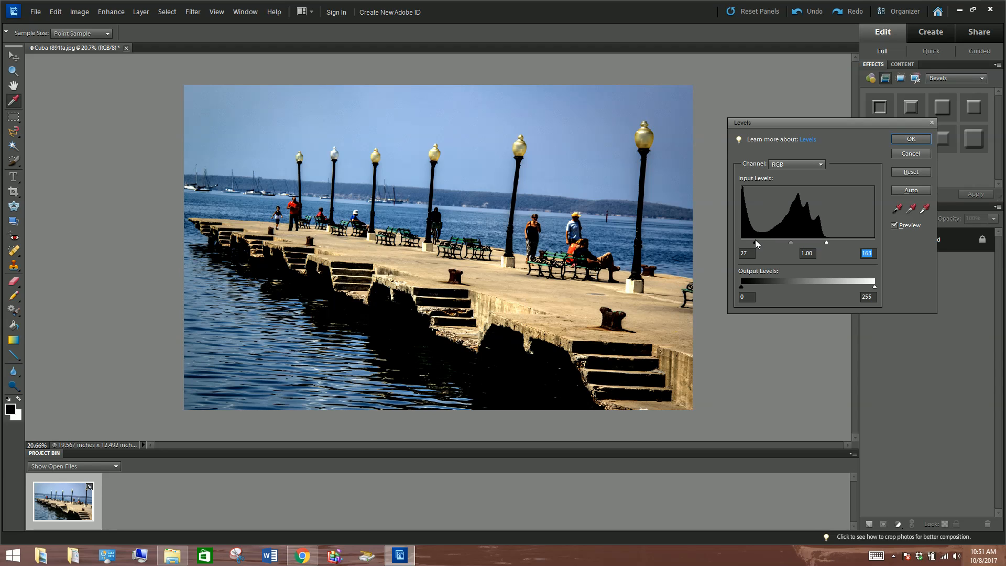
left_click(755, 241)
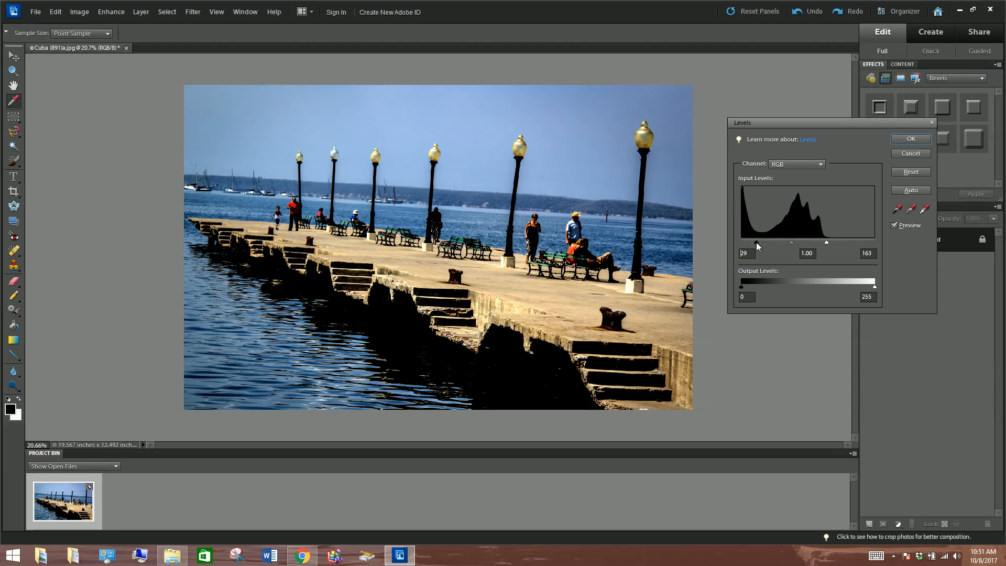
left_click_drag(756, 242, 742, 242)
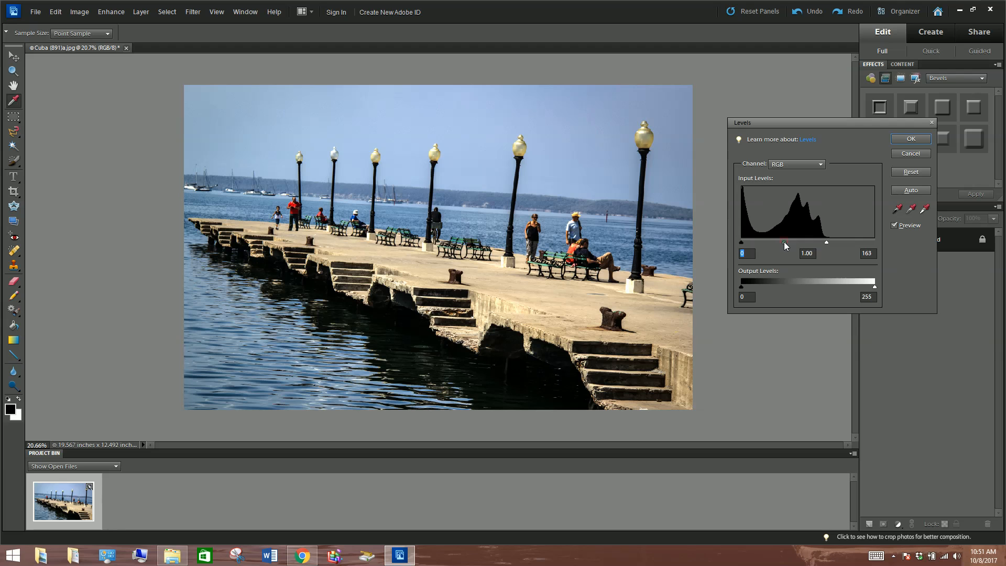
Try a midtone input level of 0.79, return it to 1.00, and reset all the Levels settings.
mouse_move(784, 241)
left_mouse_down()
mouse_move(776, 245)
mouse_move(791, 247)
left_mouse_up()
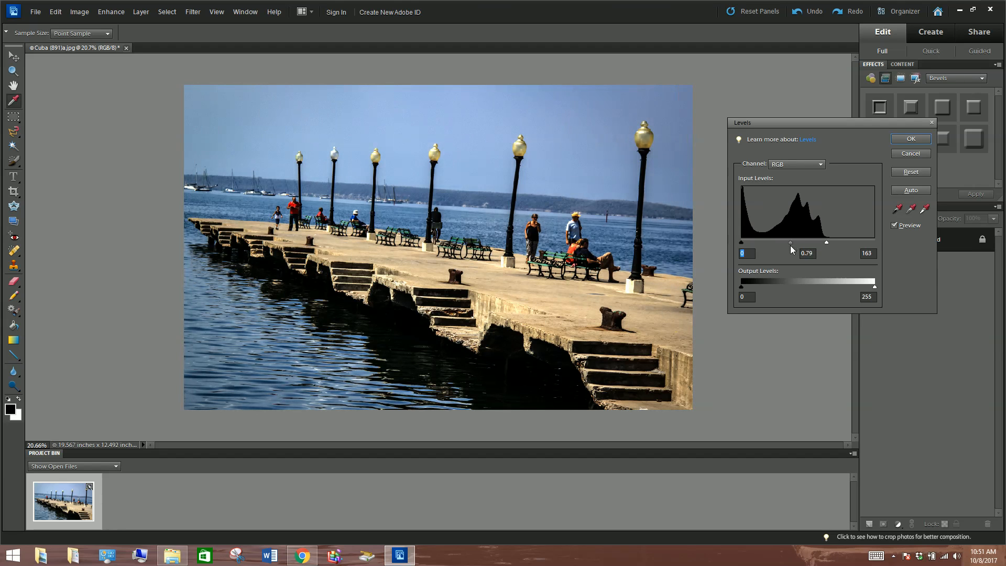
left_click_drag(791, 246, 785, 248)
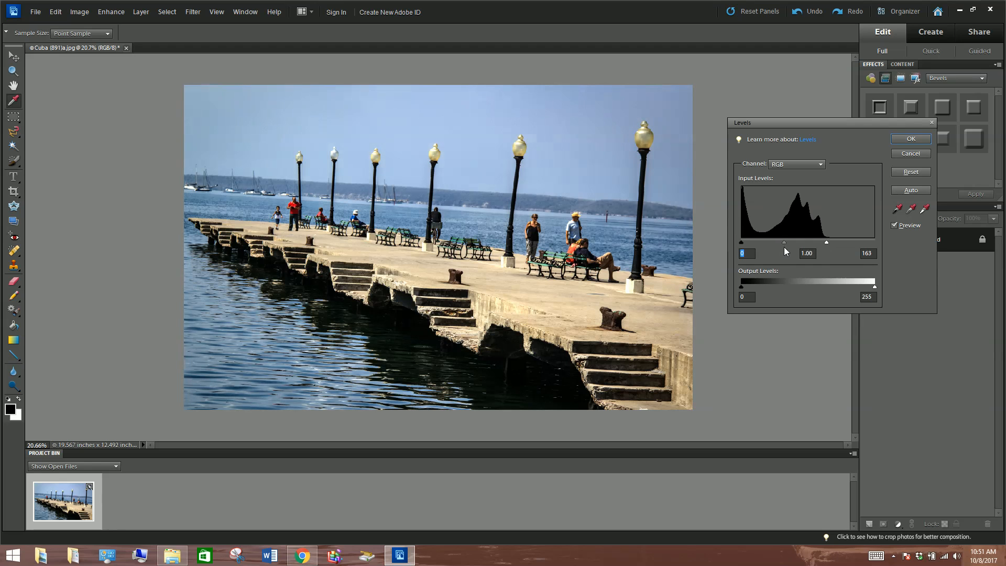
left_click(813, 255)
left_click(917, 172)
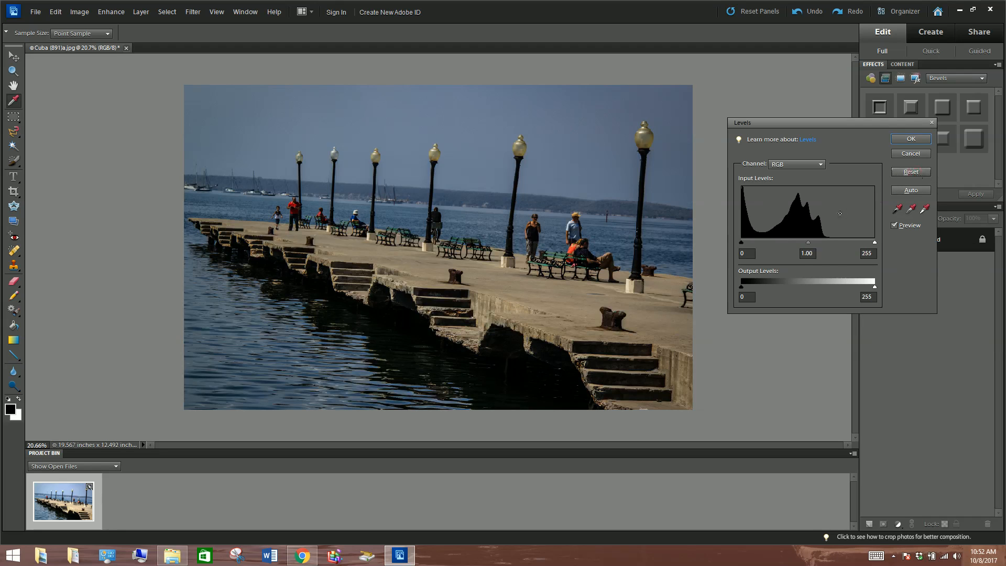
Set the highlight input level to 158, compare the photo with the preview off and on, and apply the Levels adjustment.
left_click_drag(875, 242, 824, 238)
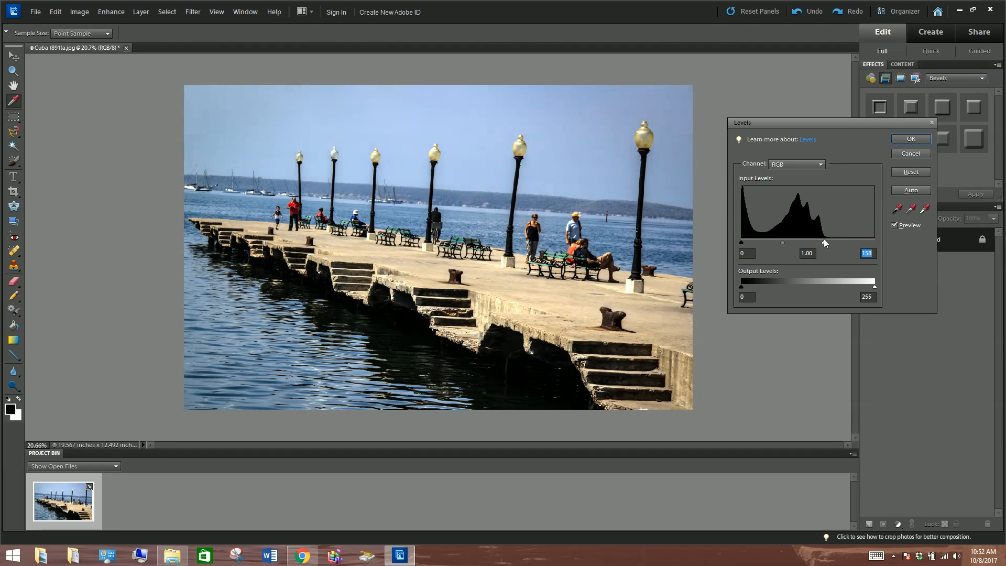
left_click(895, 225)
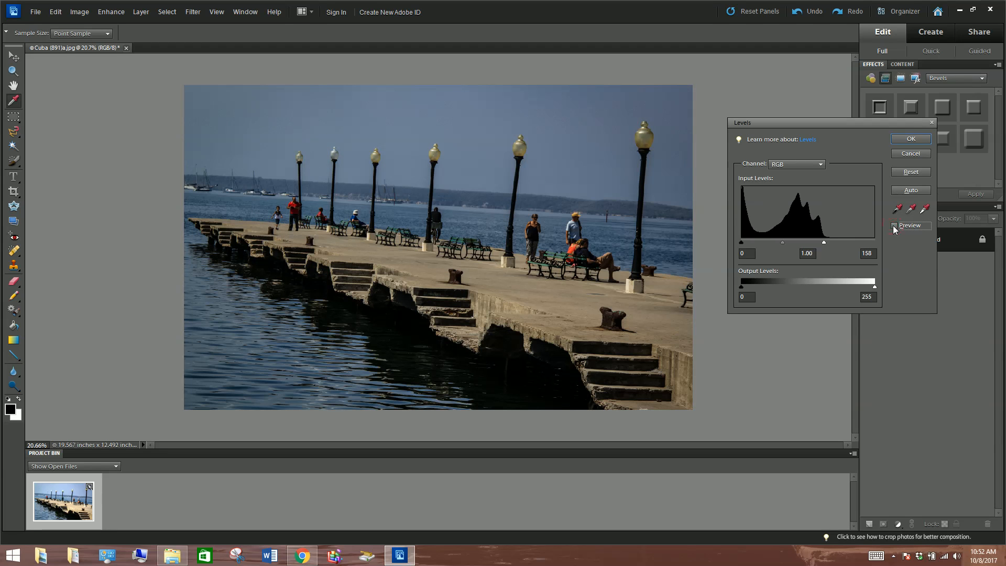
left_click(893, 225)
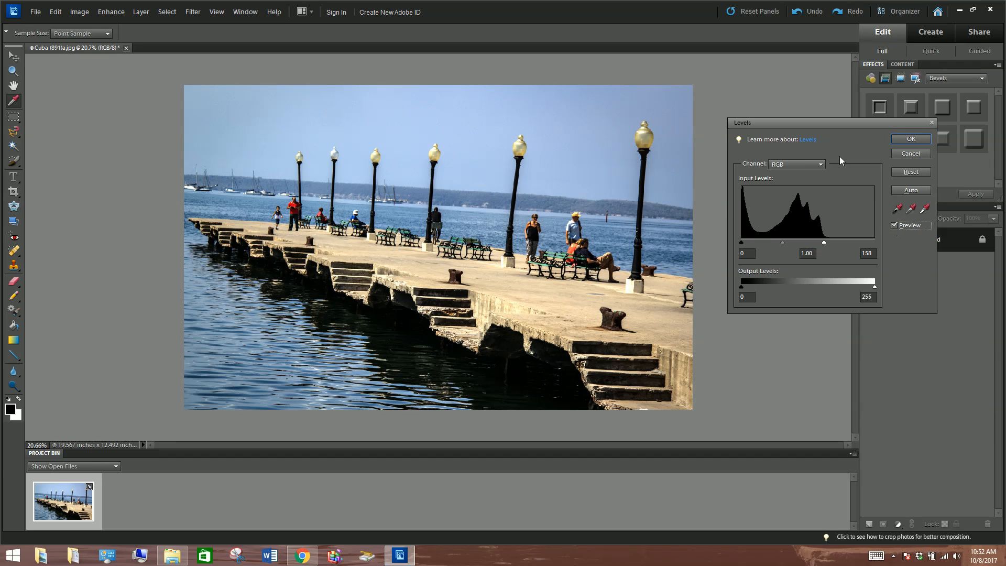
left_click(911, 139)
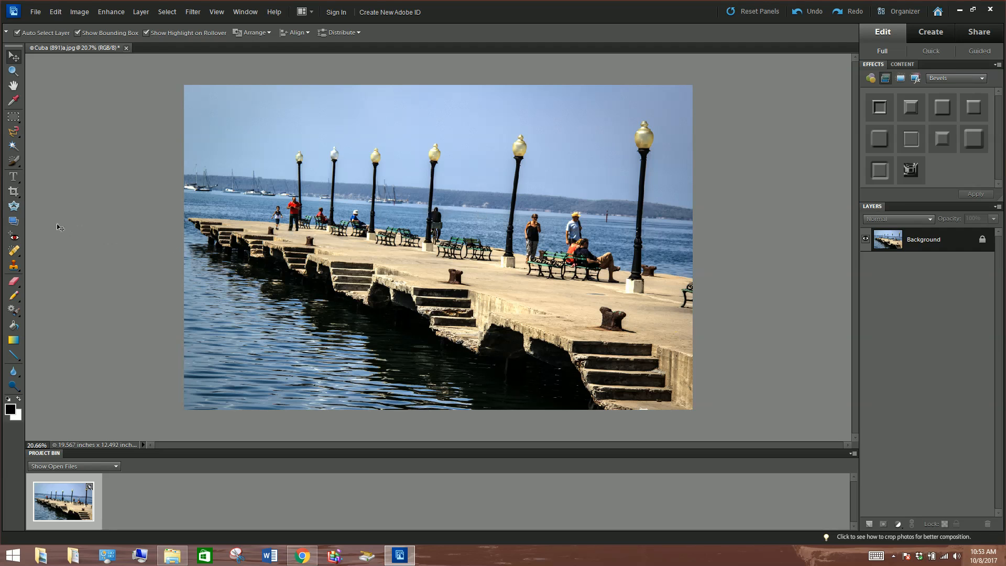
Try straightening the photo with a line parallel to the horizon and one slanting against it, undoing each attempt.
left_click(14, 221)
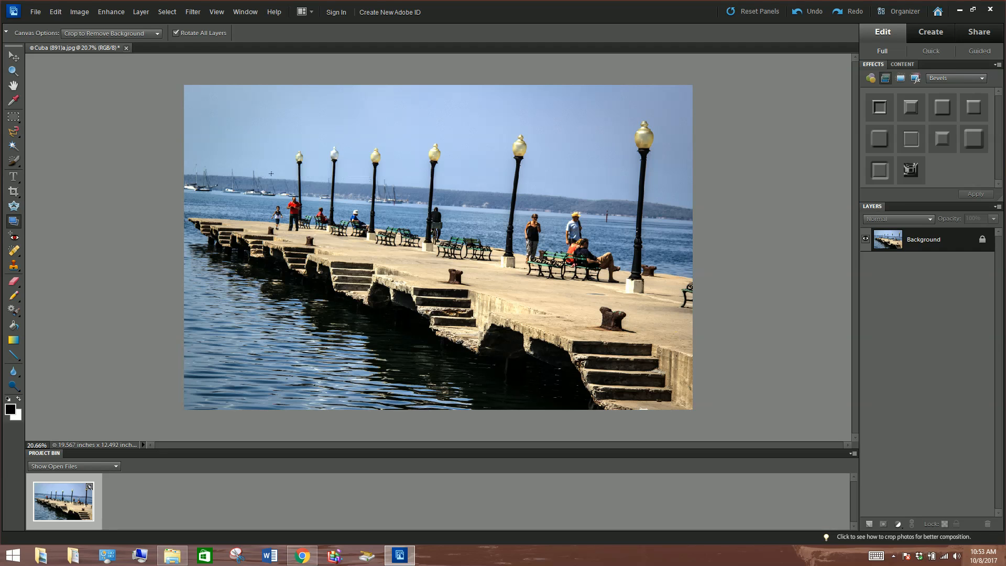
left_click_drag(251, 171, 639, 193)
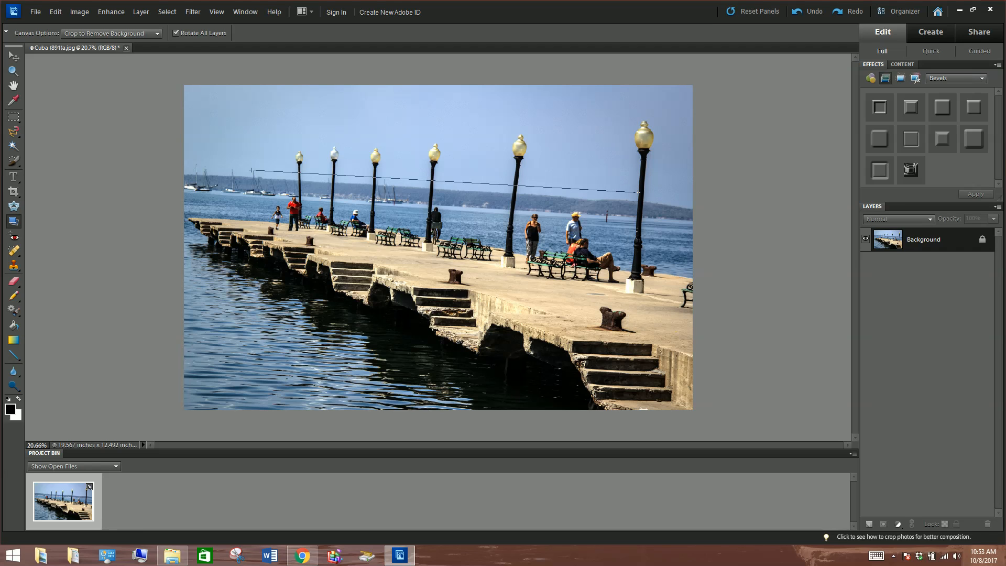
left_click_drag(639, 193, 639, 193)
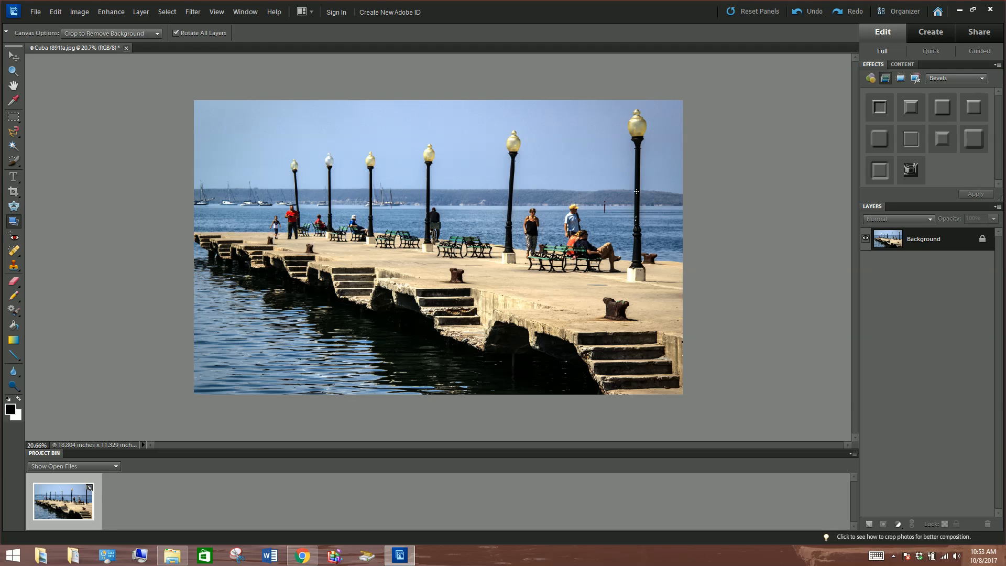
left_click(810, 13)
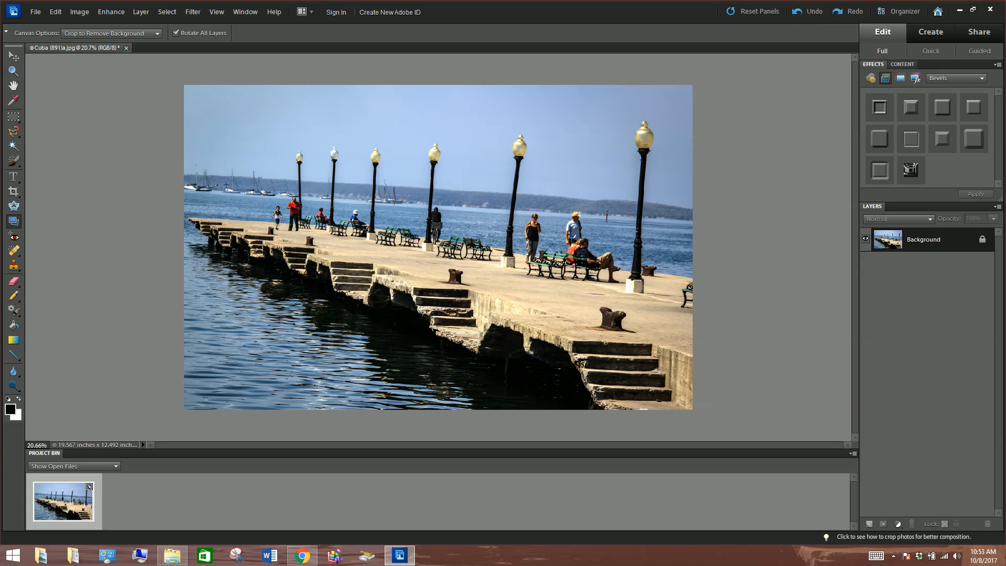
left_click_drag(225, 176, 634, 163)
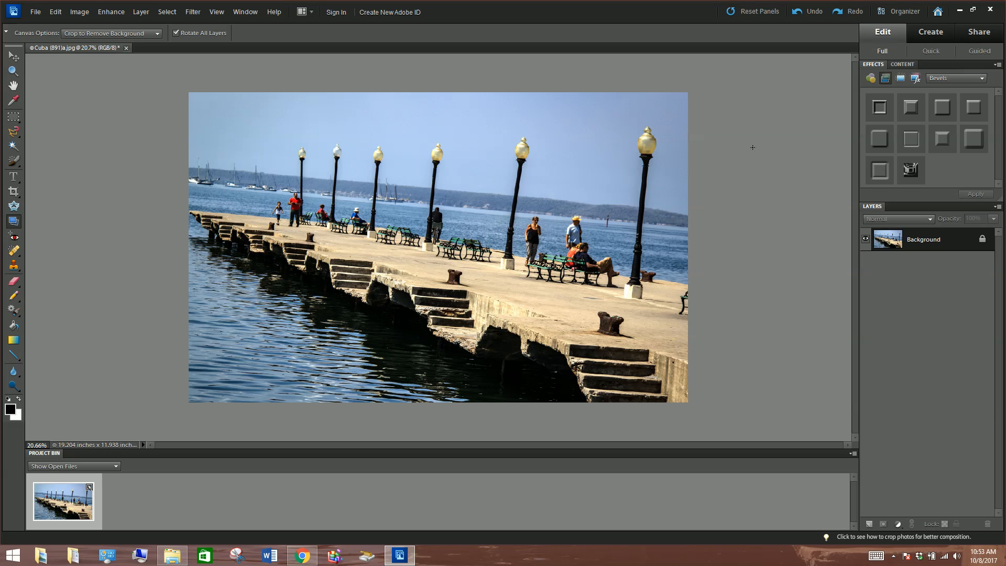
left_click(810, 11)
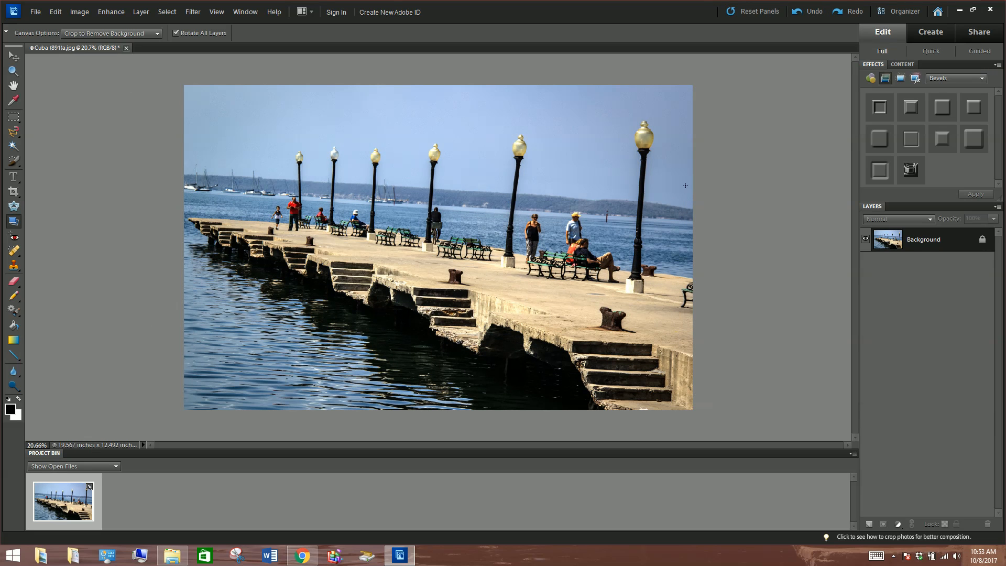
Straighten the photo with a line parallel to the sloping horizon, cropping to remove the background.
left_click_drag(236, 162, 631, 185)
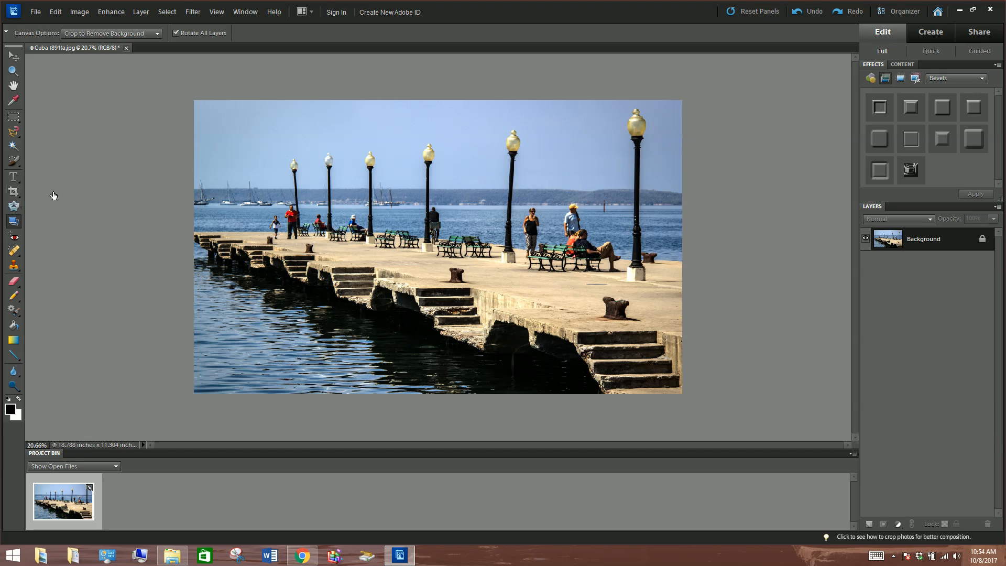
Try an unrestricted crop that cuts off the nearest lamppost and a strip of water along the lower edge, and undo it.
left_click(14, 194)
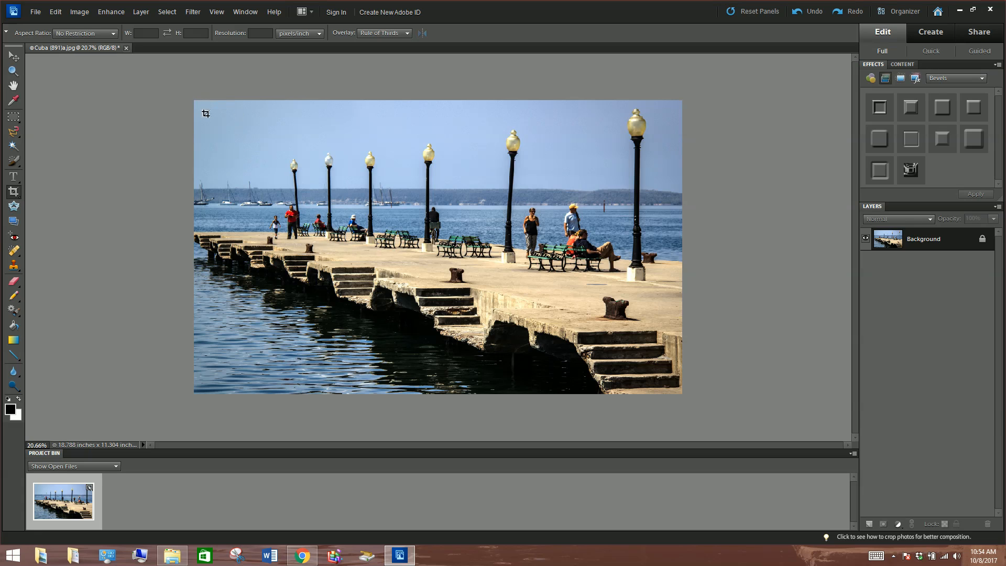
left_click_drag(194, 103, 696, 393)
left_click_drag(681, 247, 615, 259)
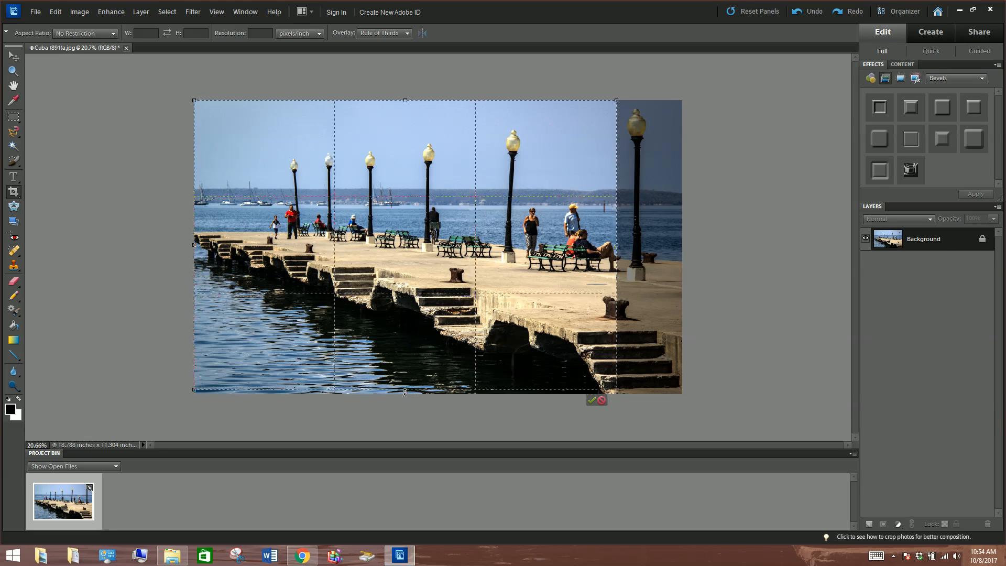
left_click_drag(406, 369, 406, 359)
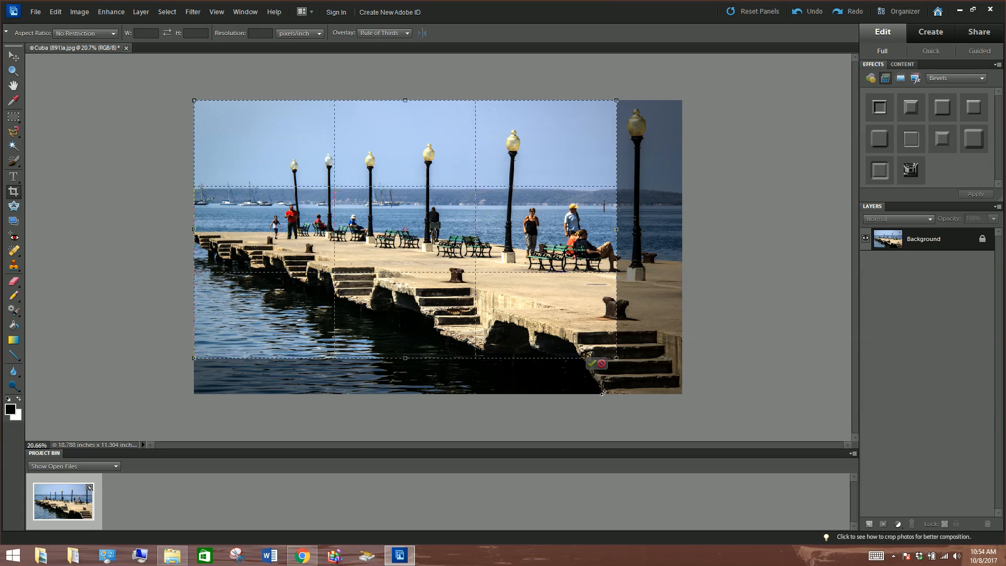
left_click(592, 364)
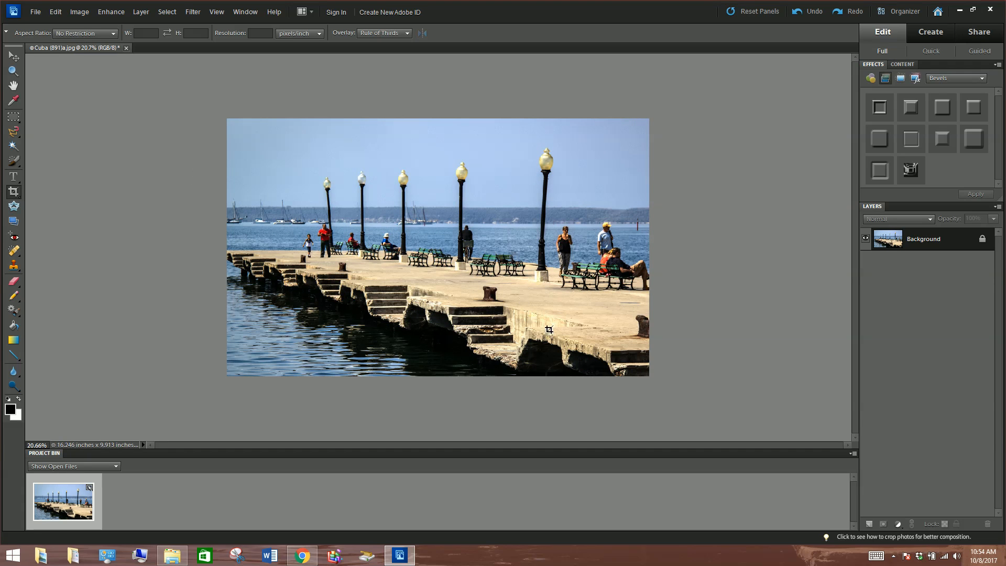
left_click(813, 13)
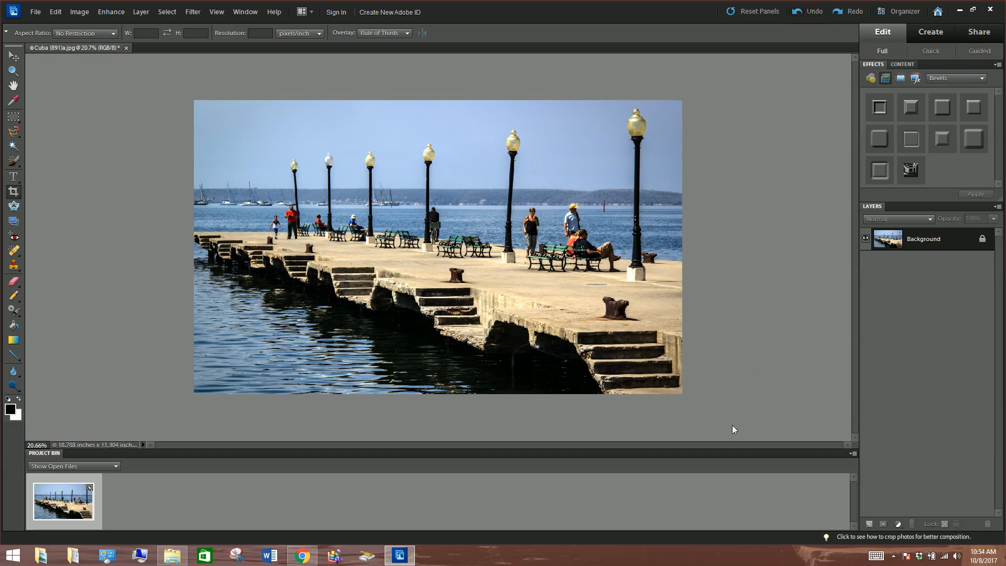